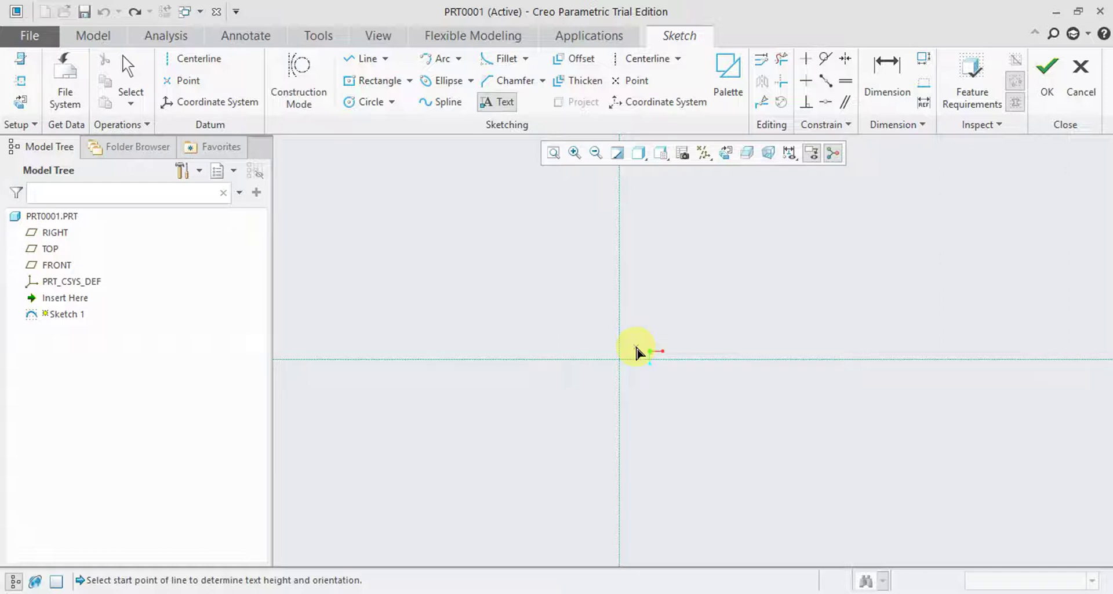
Start a sketch text at the origin with a vertical height line about 894 long and enter L-Cad as its content
left_click(624, 363)
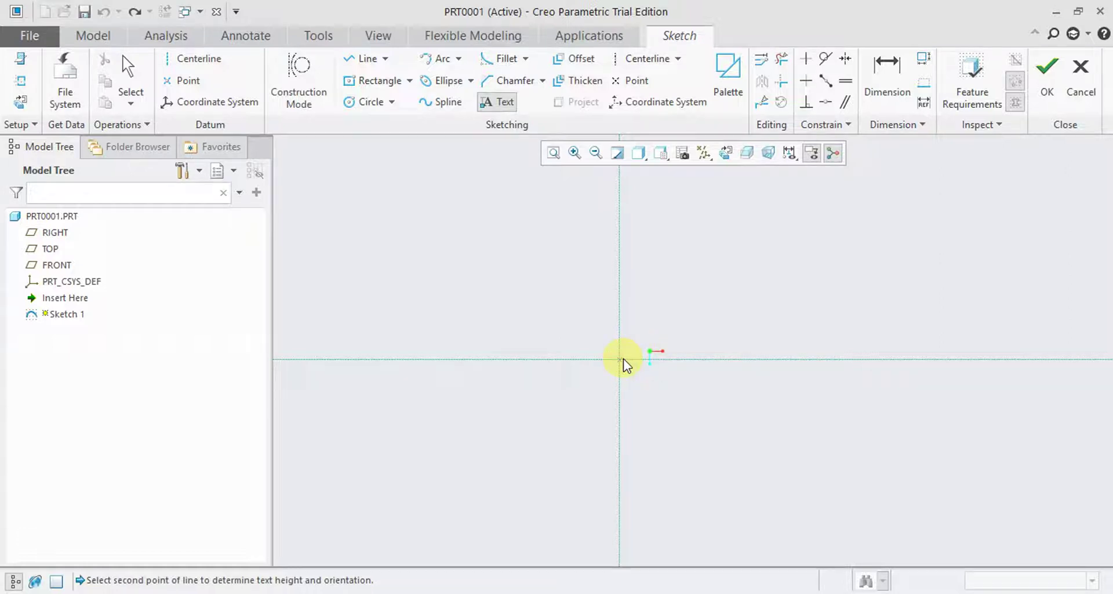
left_click(620, 264)
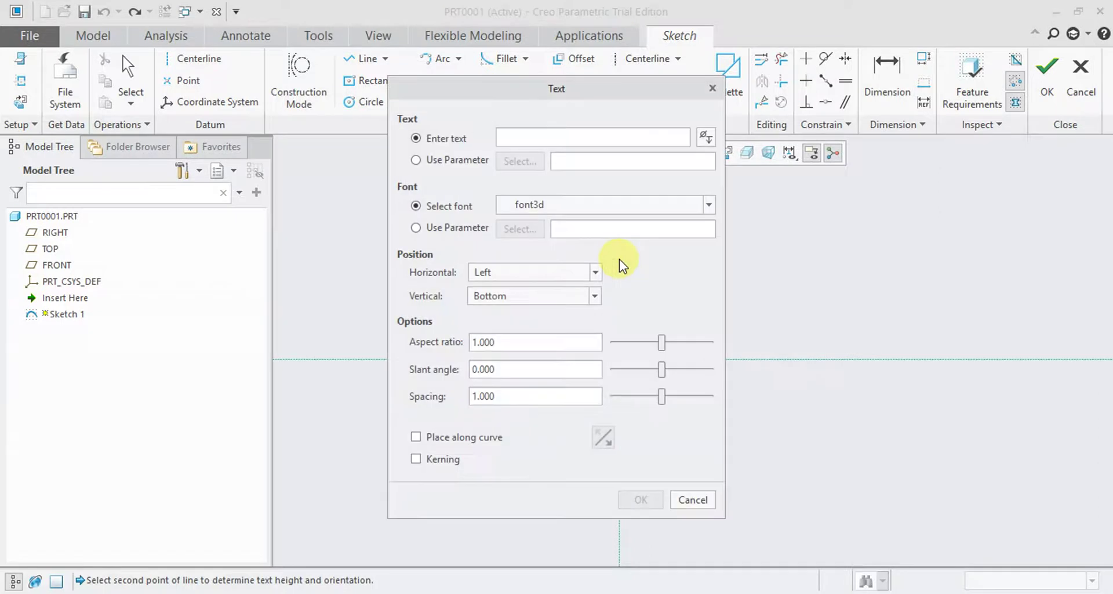
left_click_drag(615, 83, 346, 89)
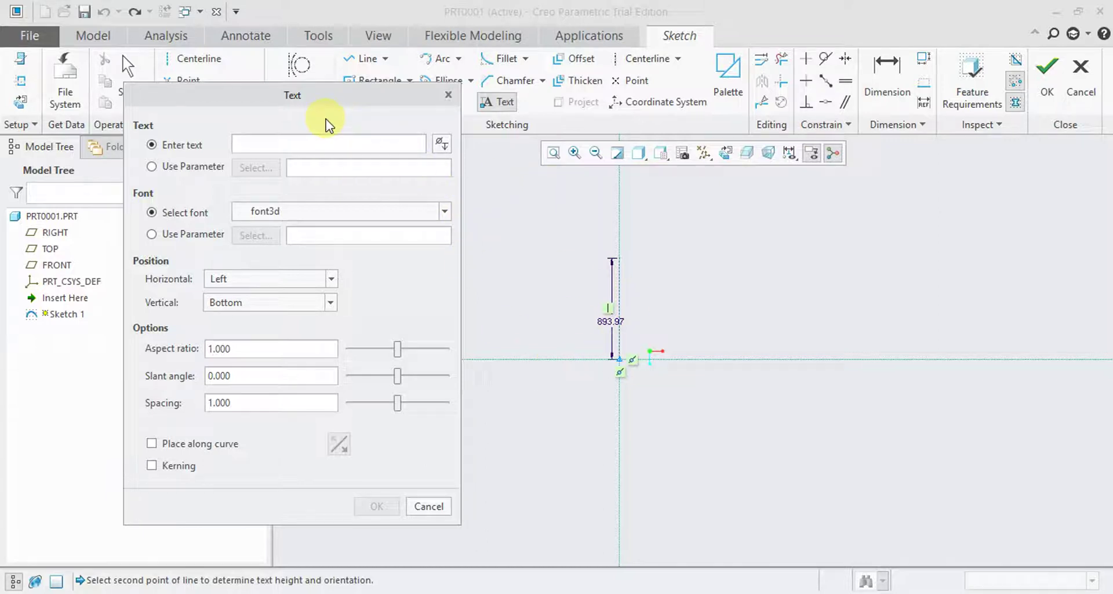
left_click(318, 143)
type("L-Cad")
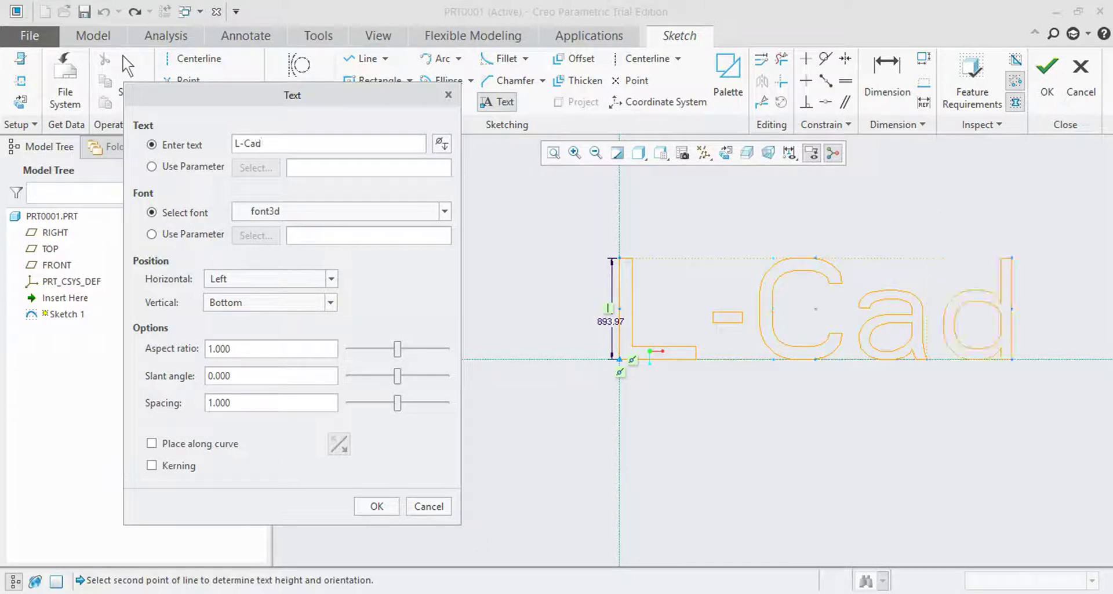
scroll(919, 437, "down", 3)
scroll(1019, 408, "up", 2)
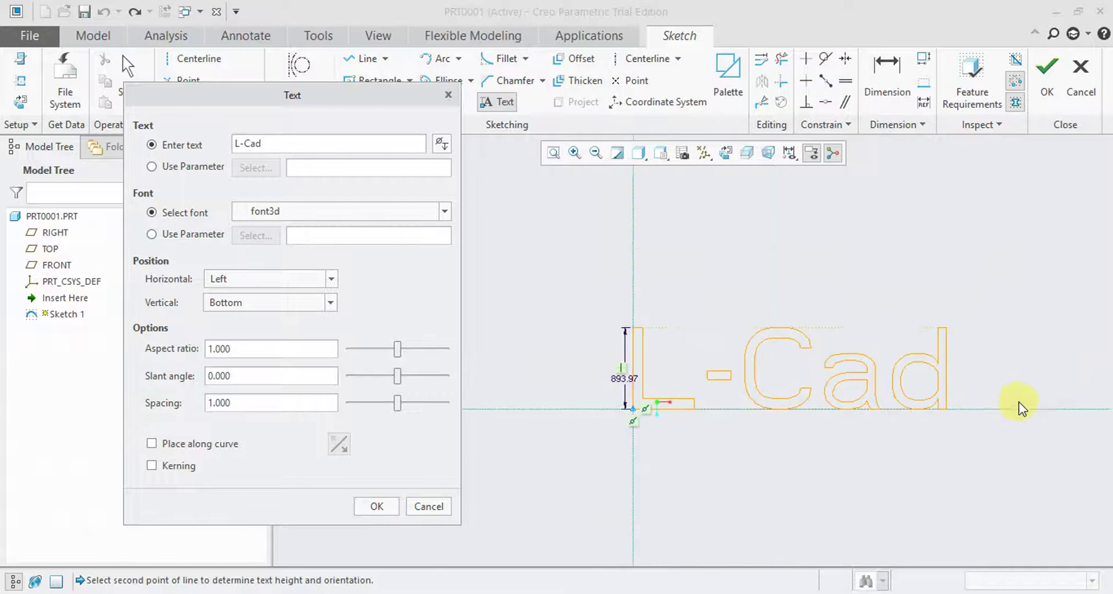
scroll(847, 448, "up", 1)
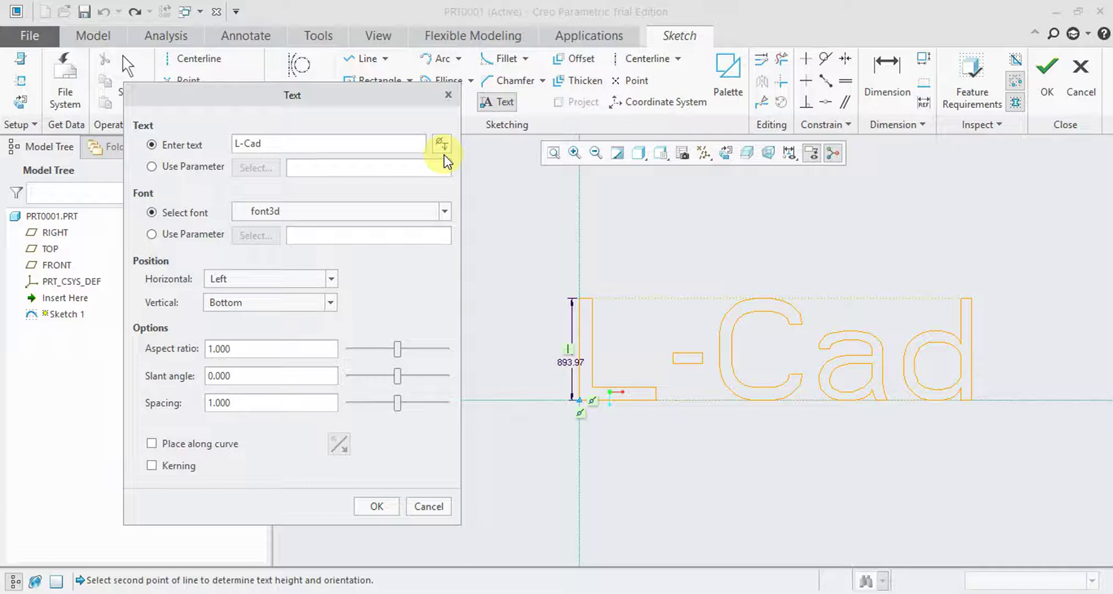
Try the cal_grek and font_korean fonts on the L-Cad text
left_click(444, 210)
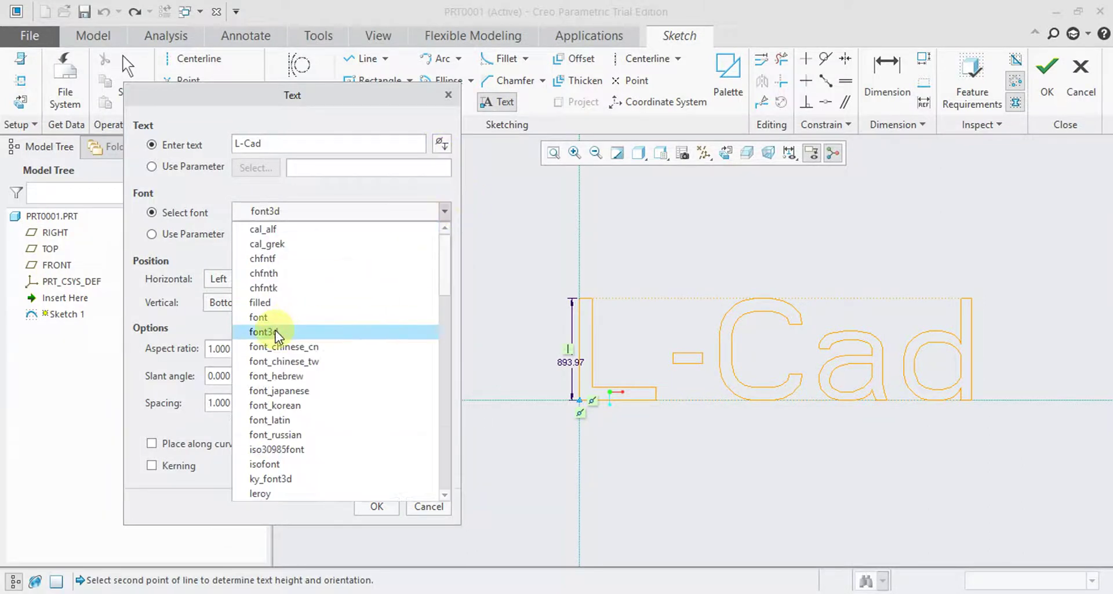
left_click(299, 244)
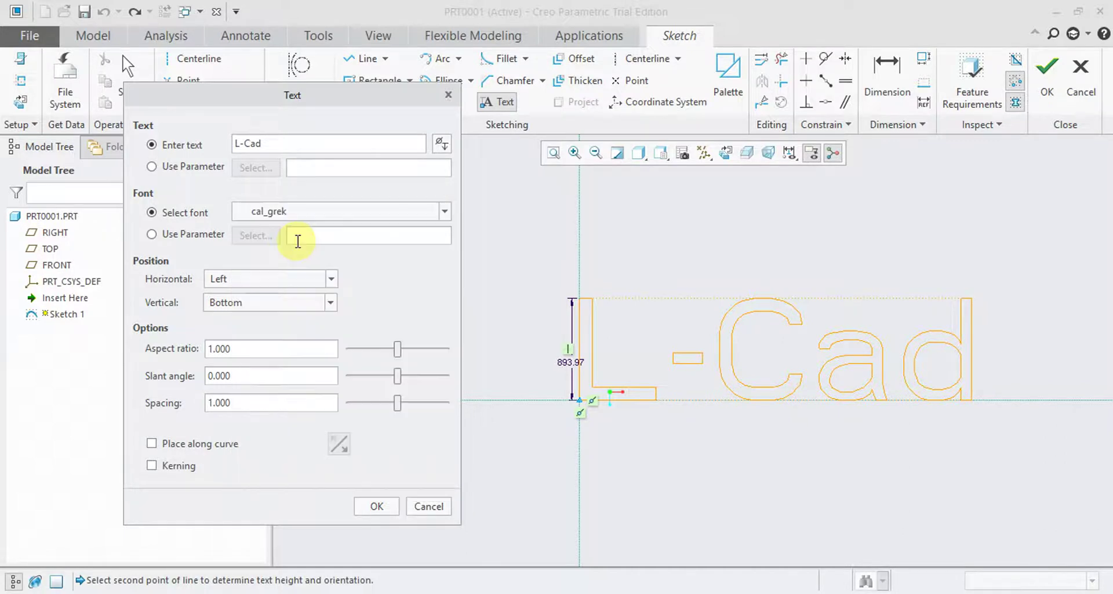
left_click(445, 211)
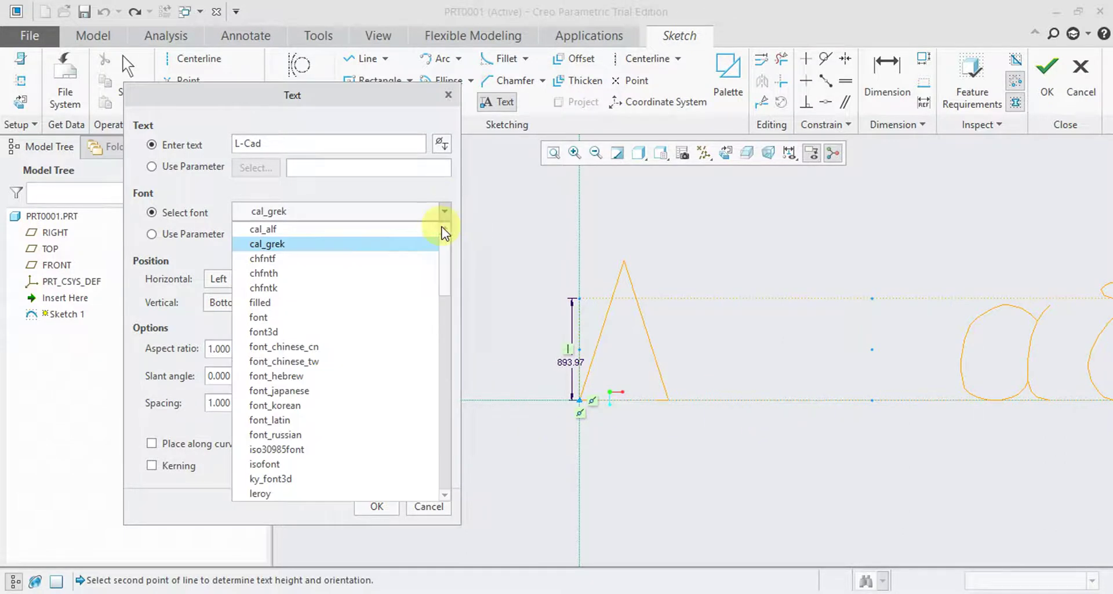
left_click(342, 405)
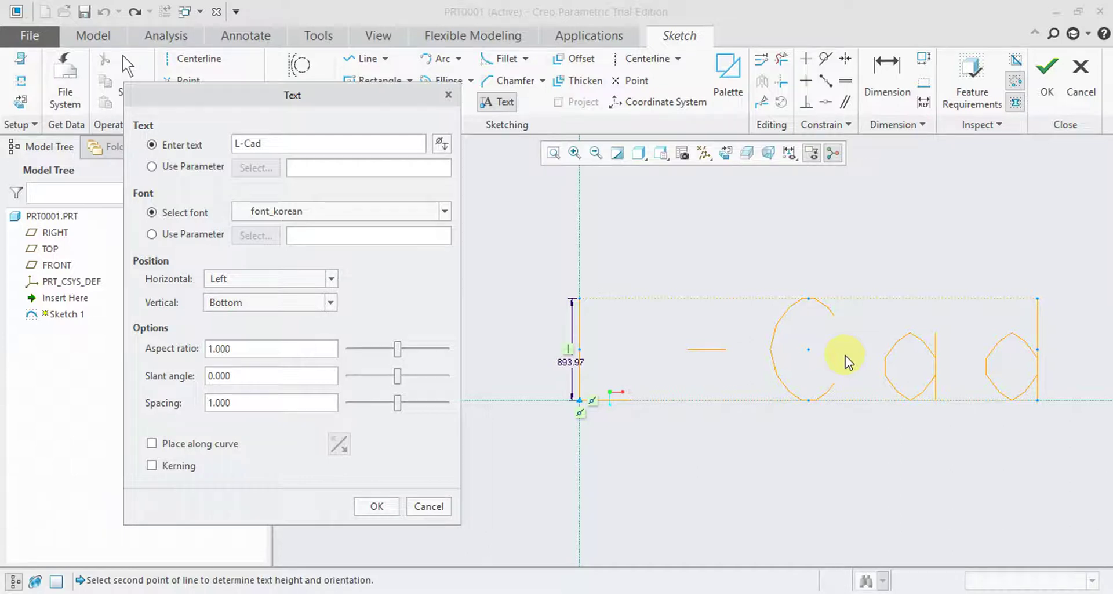
Add the open arc symbol to the end of the L-Cad text from the text symbols
left_click(440, 144)
left_click(394, 287)
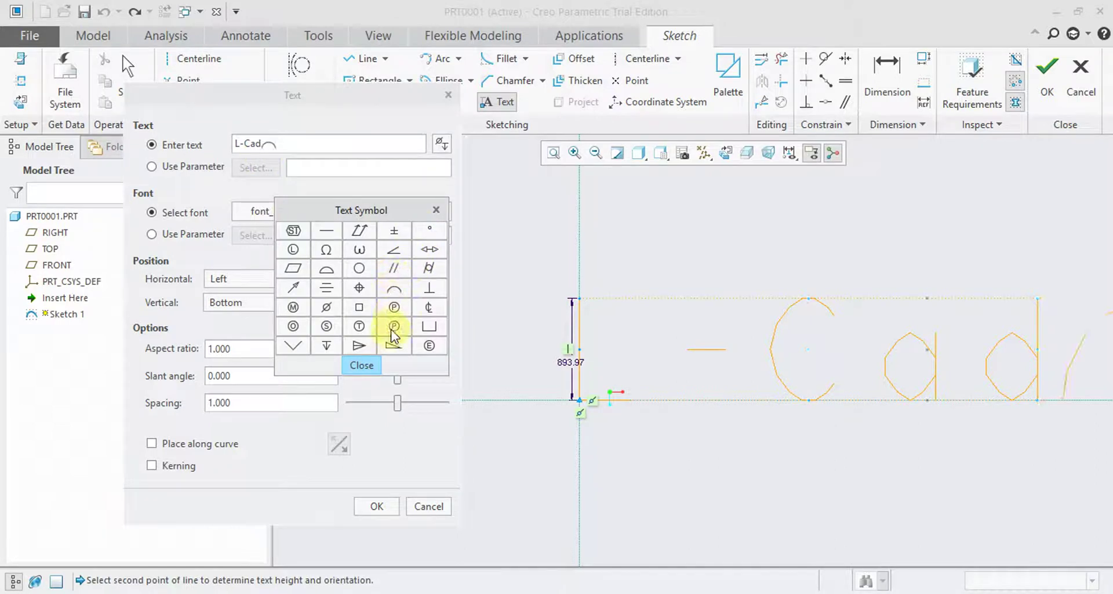
left_click(362, 366)
scroll(890, 340, "up", 4)
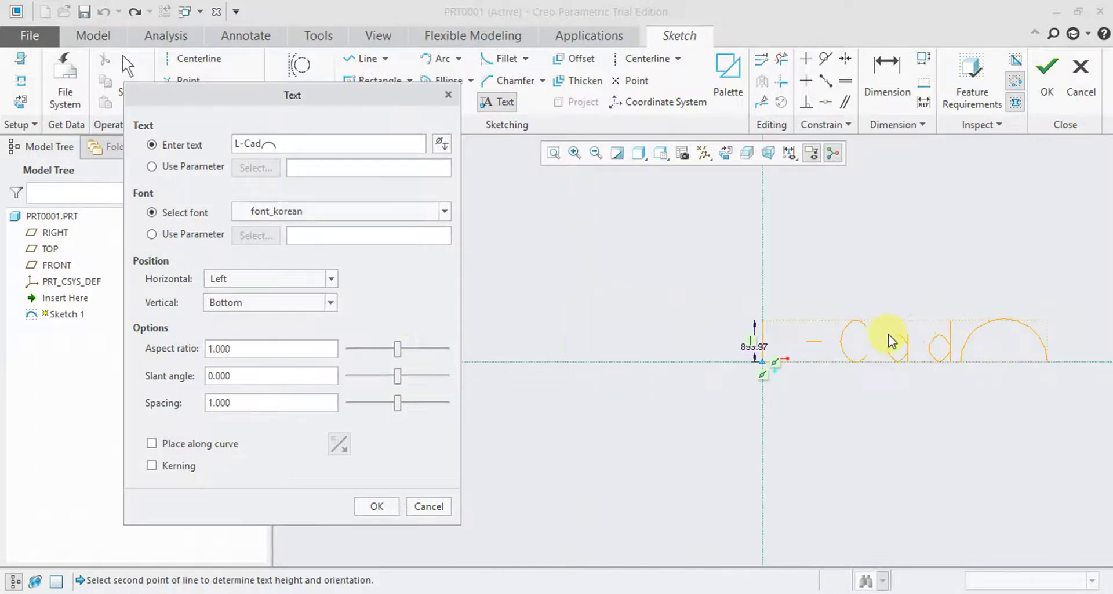
scroll(1010, 325, "down", 3)
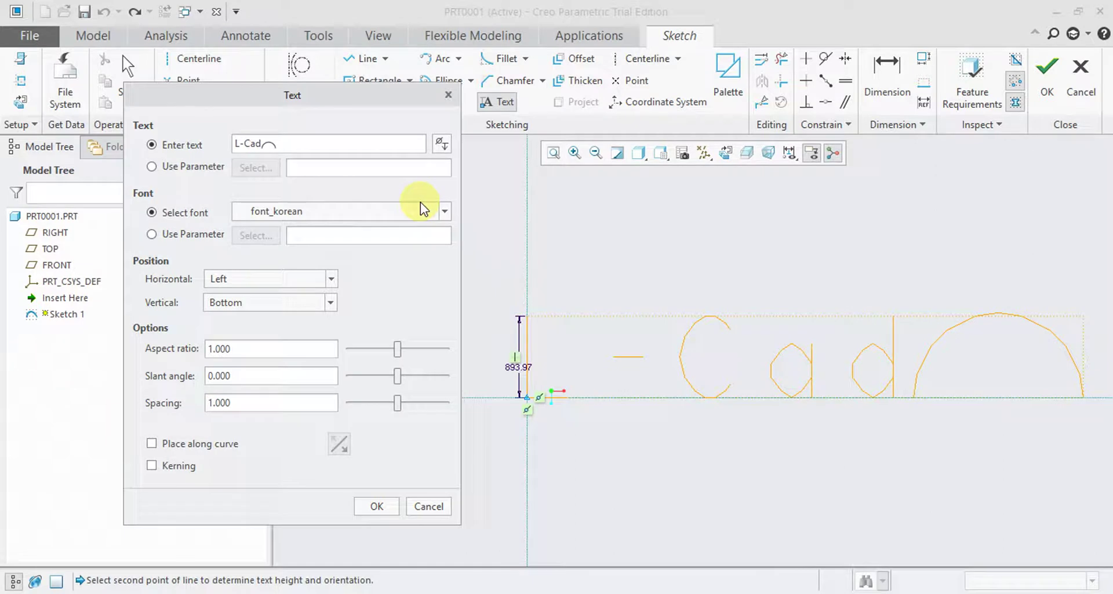
Remove the arc symbol from the end of the text and set the font to font3d
key("BackSpace")
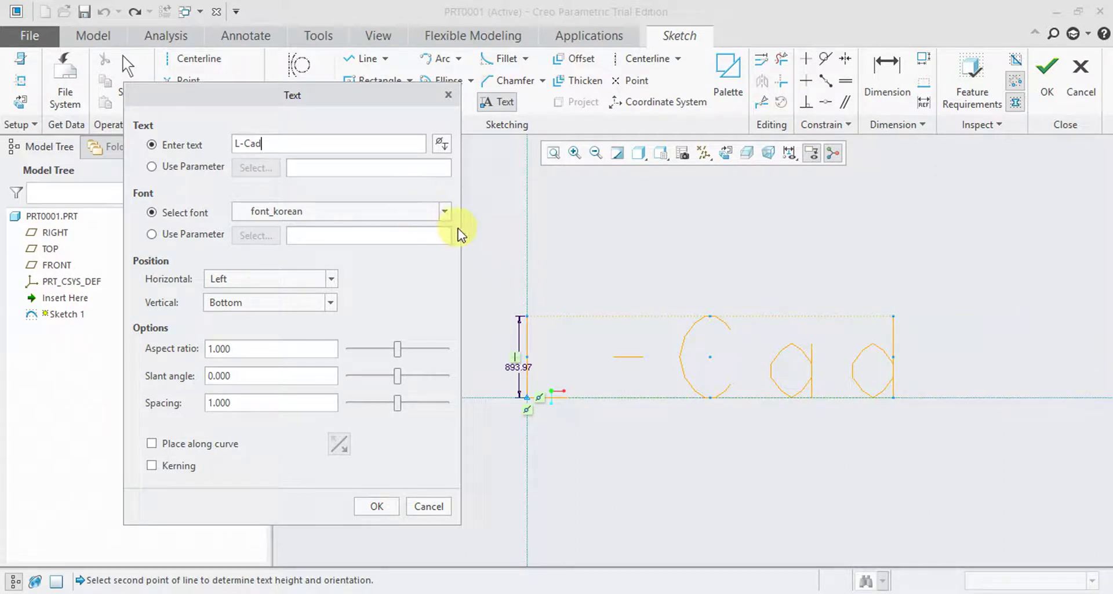
left_click(445, 212)
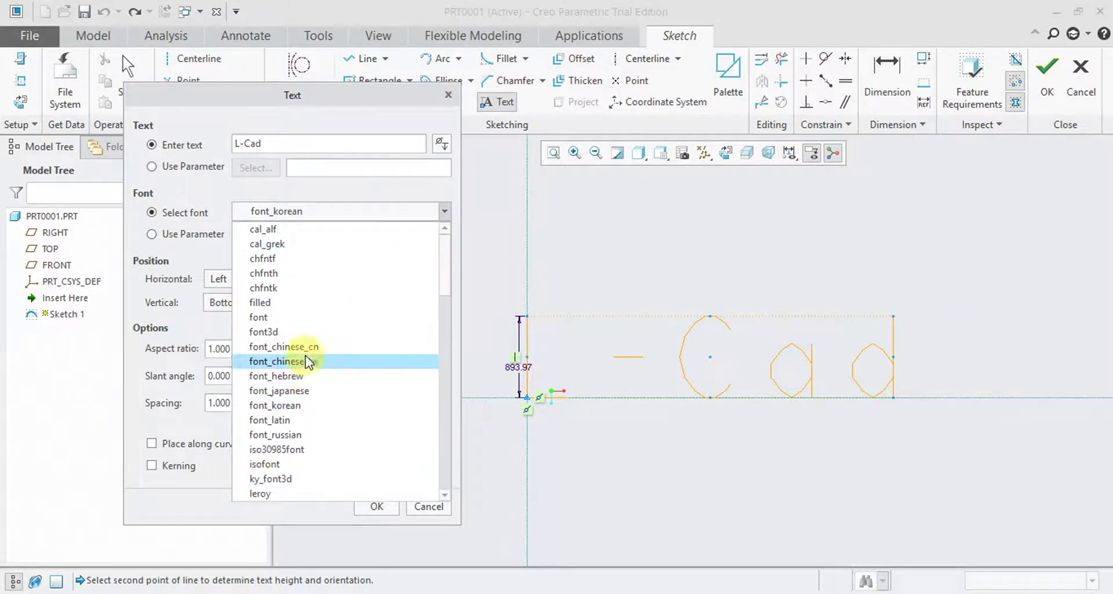
left_click(303, 332)
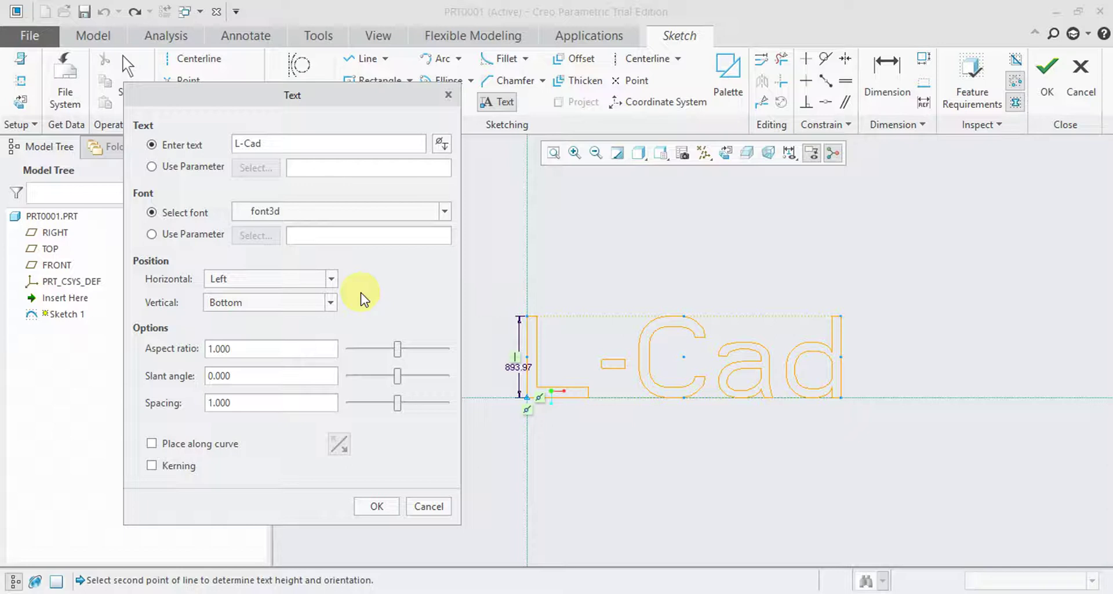
Examine the parameters and object types available as a text source, and leave the parameter selection without inserting any
left_click(176, 166)
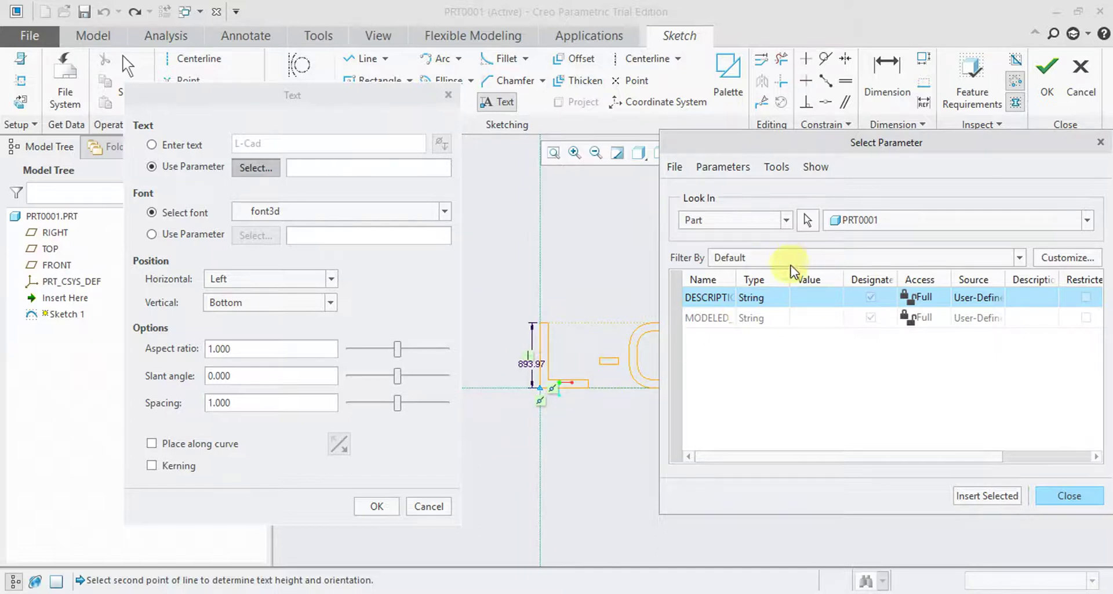
left_click(788, 221)
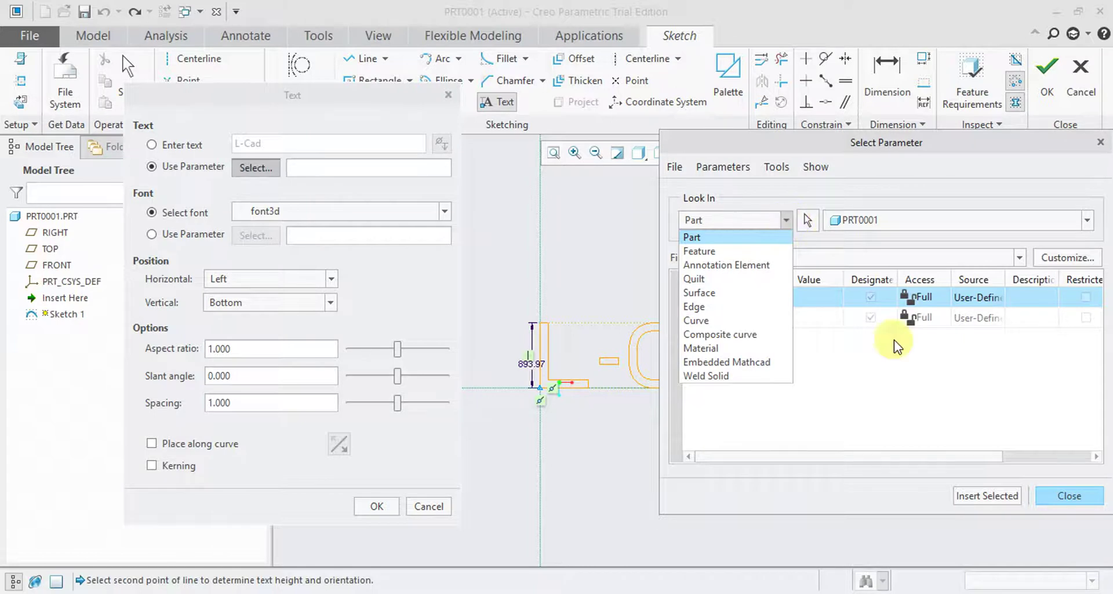
left_click(940, 384)
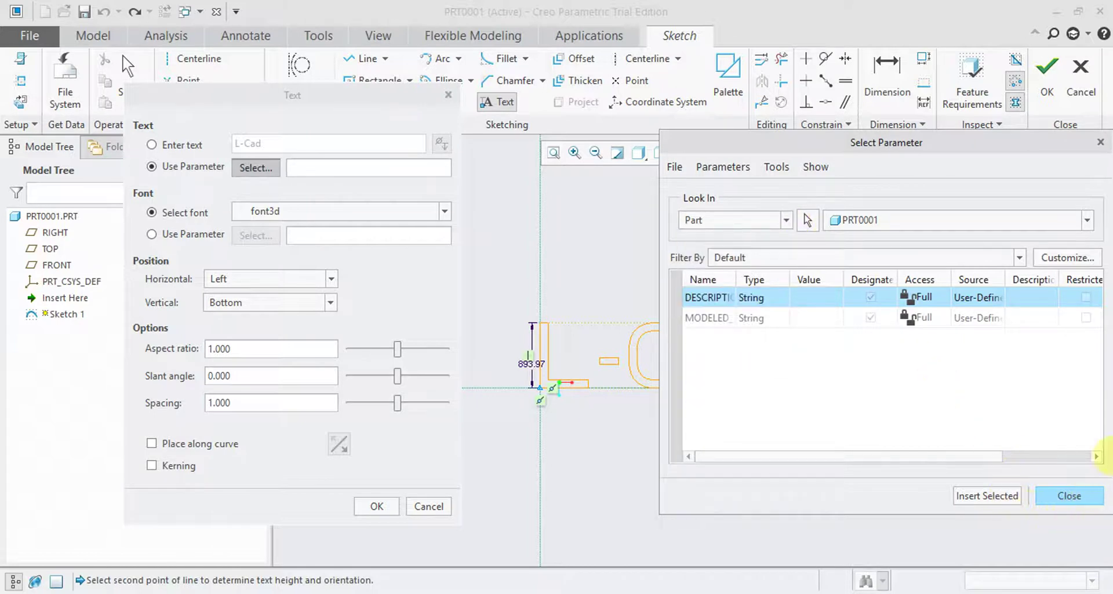
left_click(1100, 144)
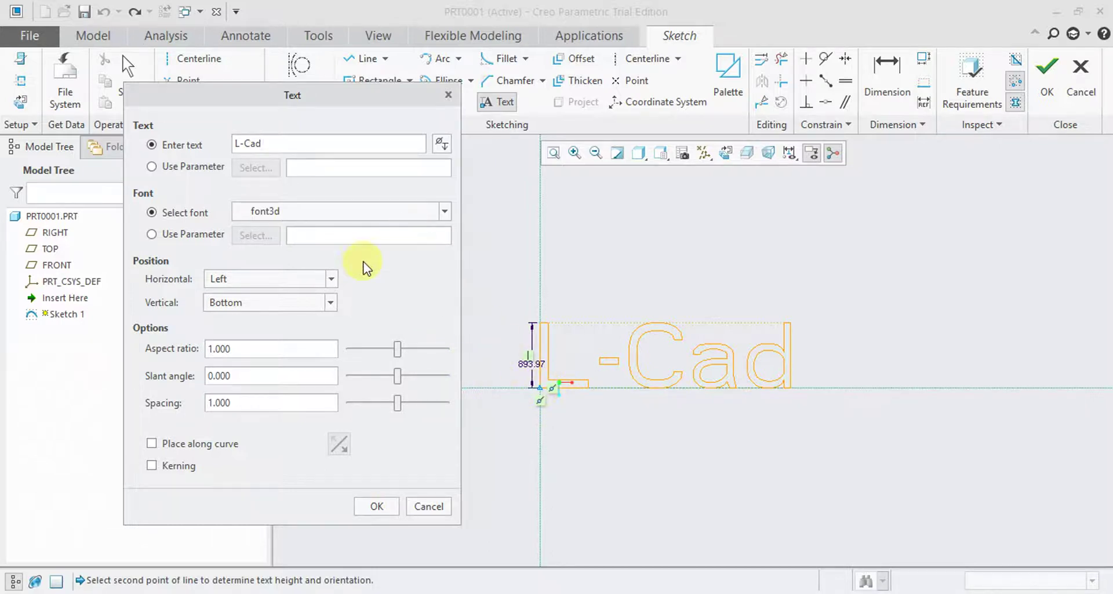
Try the Center and Right horizontal positions for the text and return it to Left
left_click(332, 279)
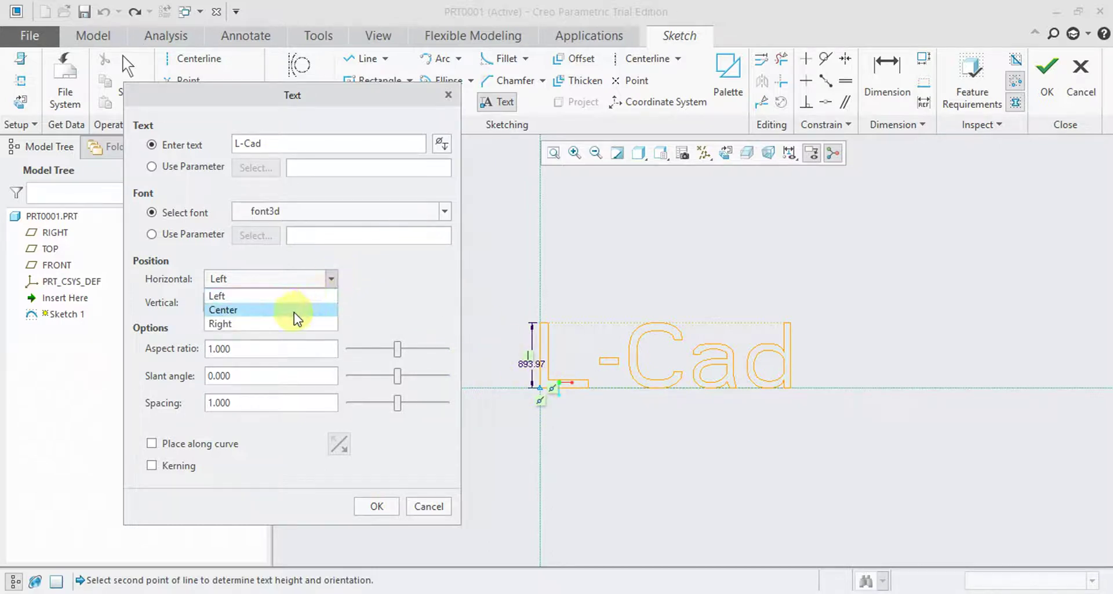
left_click(294, 310)
left_click(333, 279)
left_click(296, 324)
left_click(333, 280)
left_click(302, 296)
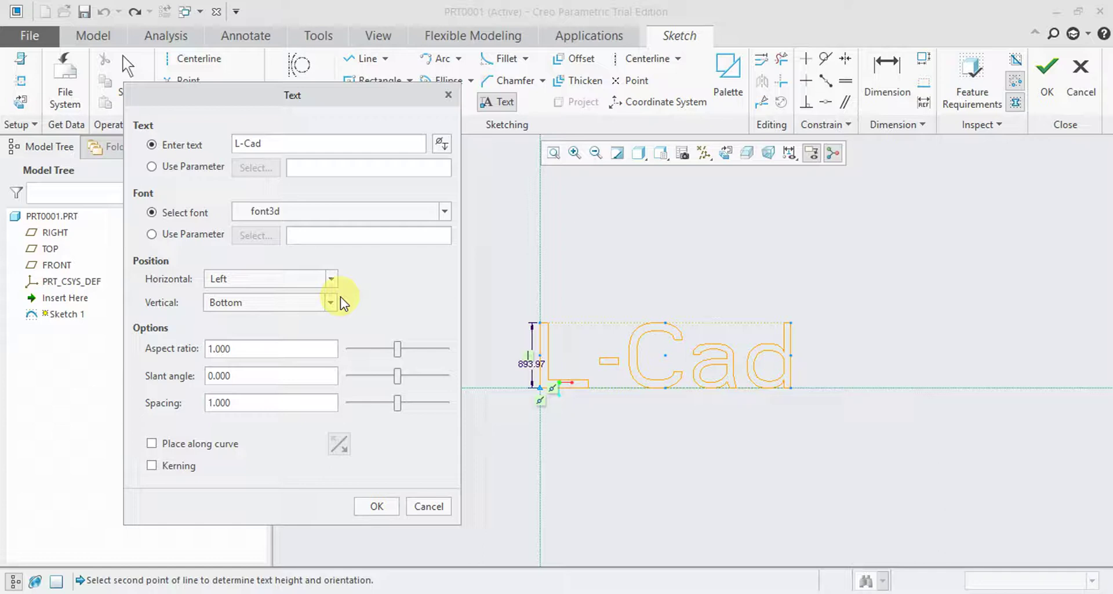
Try the Middle vertical position for the text and set it to Top
left_click(330, 302)
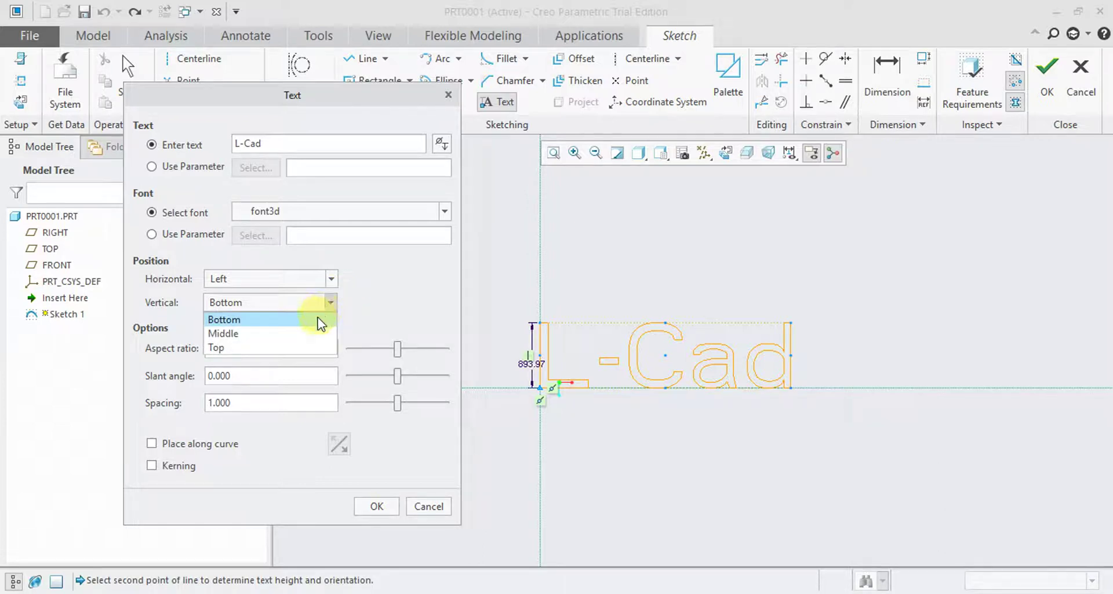
left_click(294, 342)
left_click(330, 302)
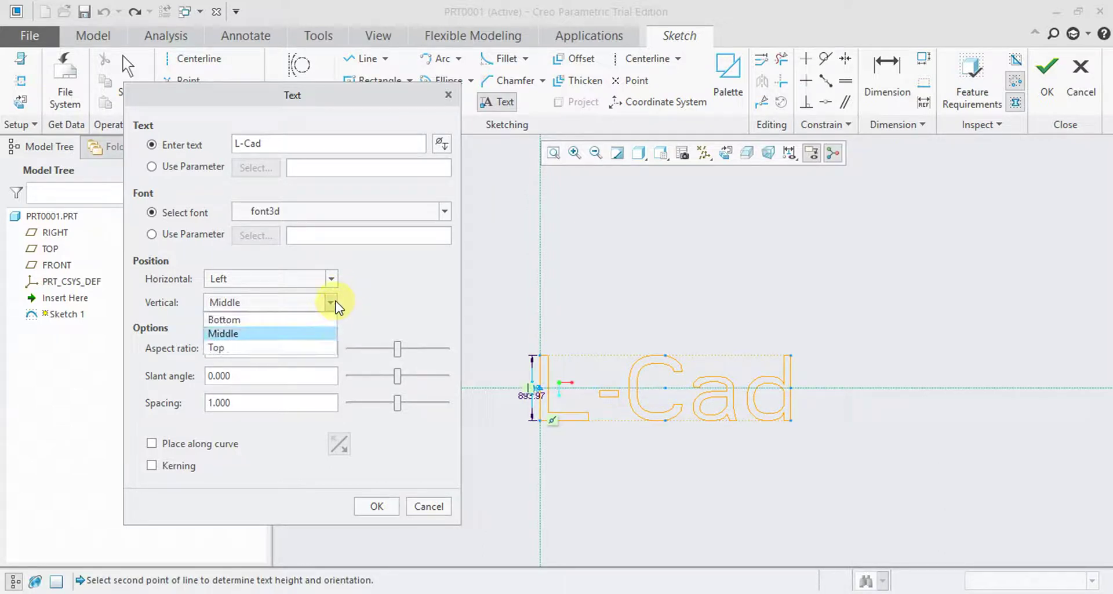
left_click(296, 348)
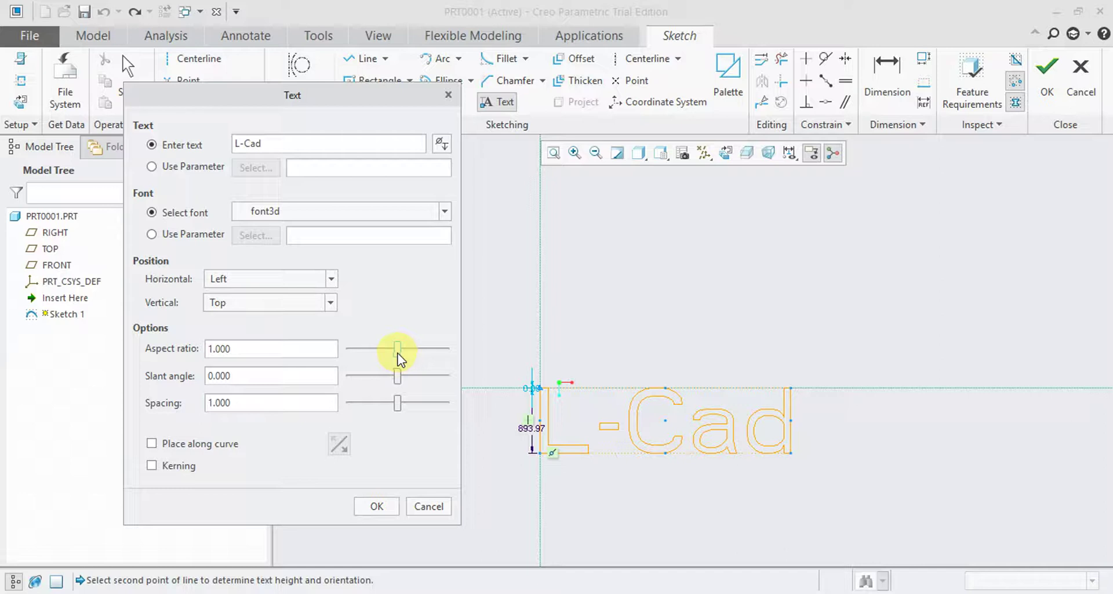
Try an aspect ratio of 1.047 and a slant angle of -3, restoring them to 1.000 and 0
mouse_move(397, 352)
left_mouse_down()
mouse_move(388, 348)
mouse_move(399, 351)
left_mouse_up()
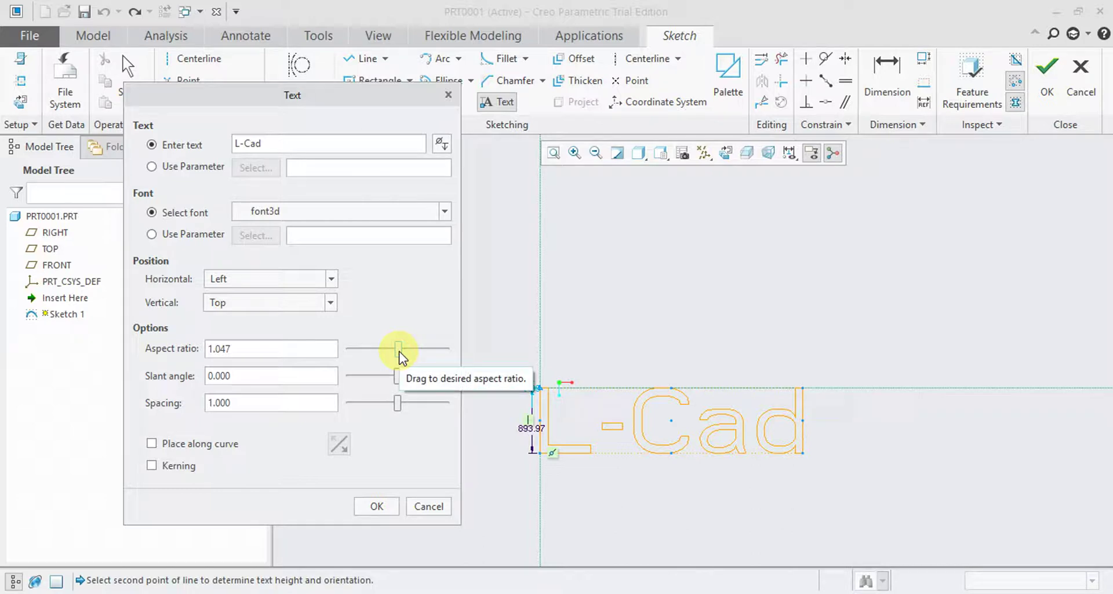
left_click_drag(401, 351, 398, 352)
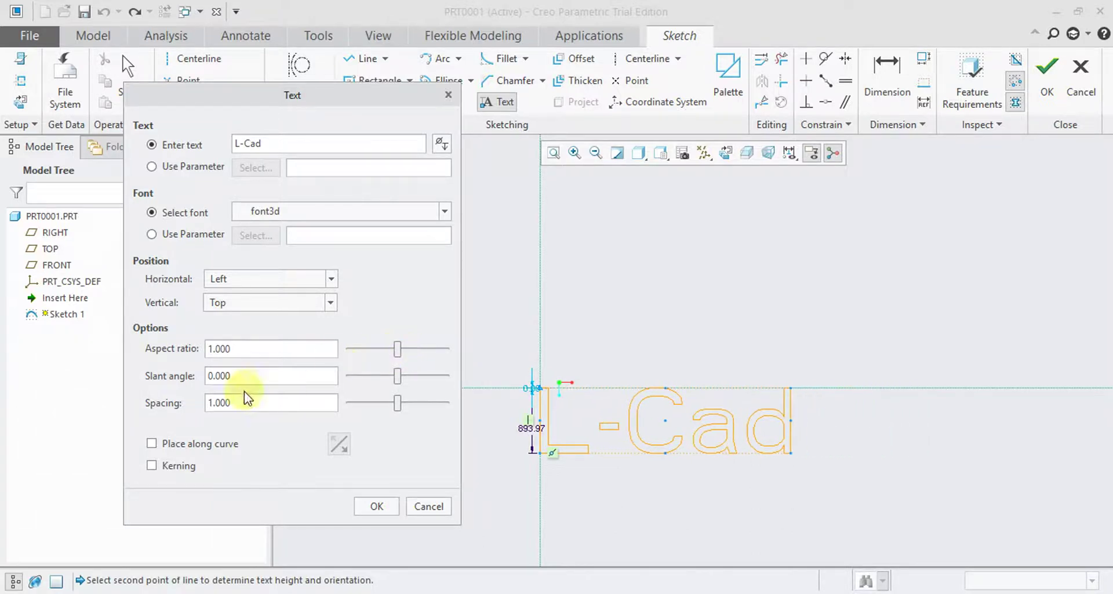
left_click_drag(398, 380, 395, 380)
left_click_drag(298, 374, 175, 377)
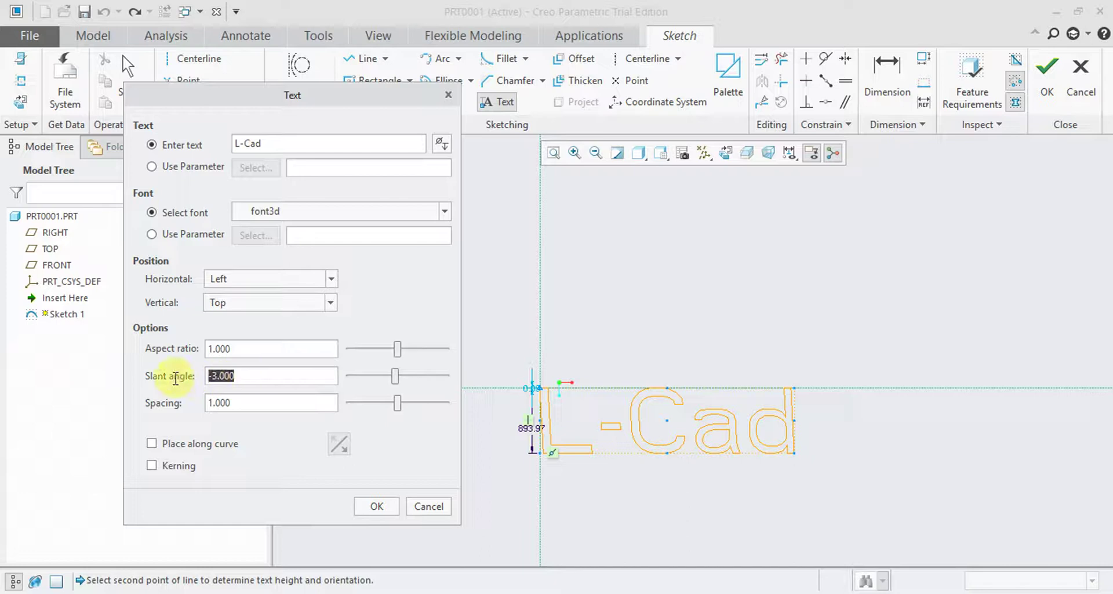
type("0")
key("Return")
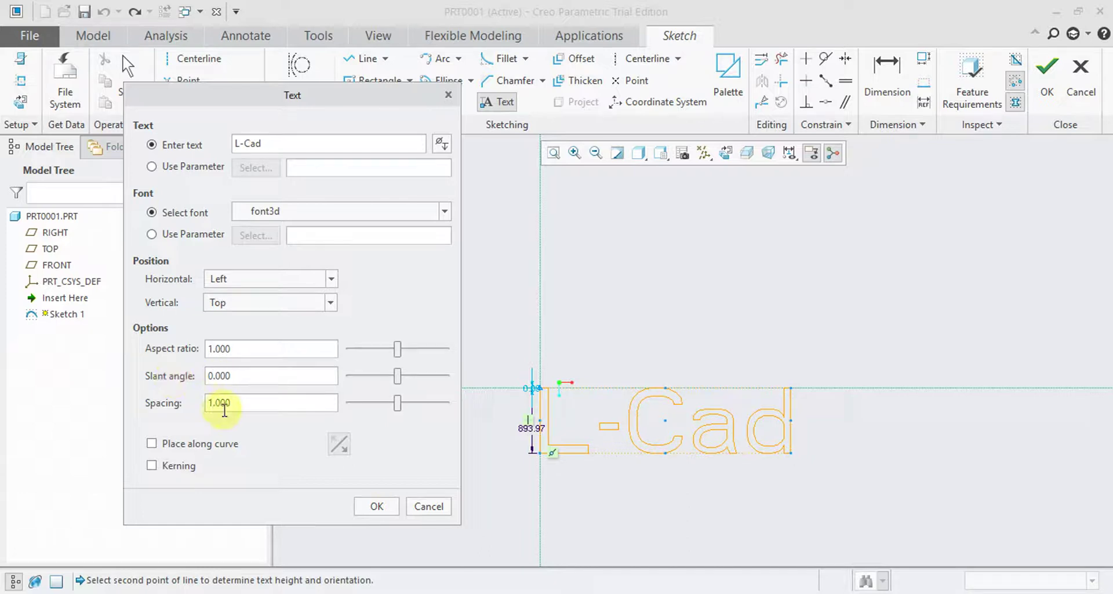
Try a character spacing of 1.023, reset it to 1.000, and cancel the text without creating it
left_click_drag(234, 404, 189, 406)
left_click(331, 402)
left_click_drag(394, 405, 398, 405)
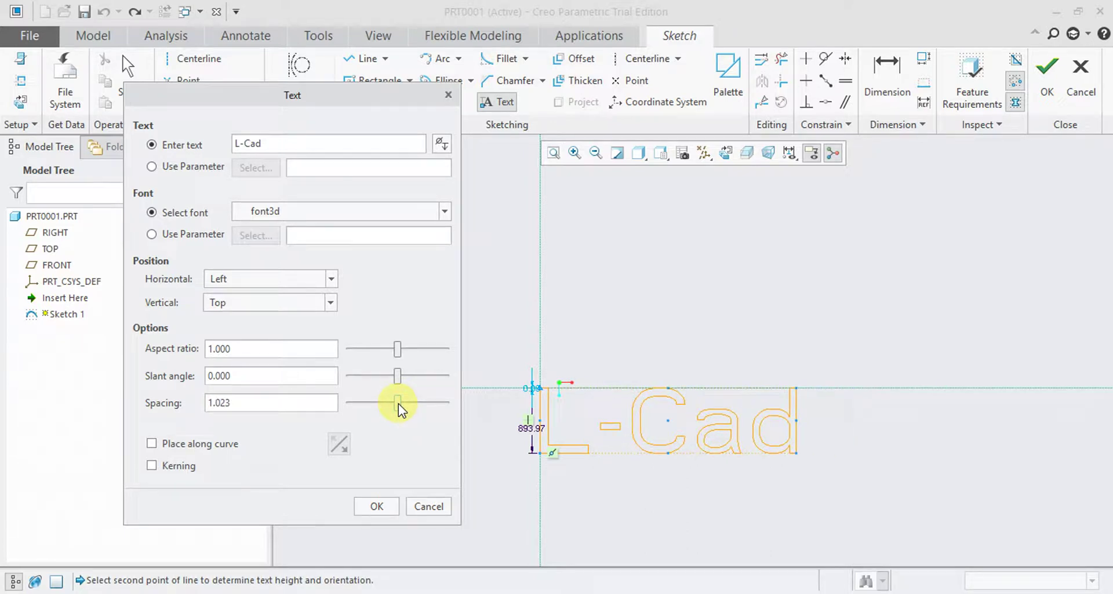
left_click_drag(293, 402, 142, 402)
type("1.000")
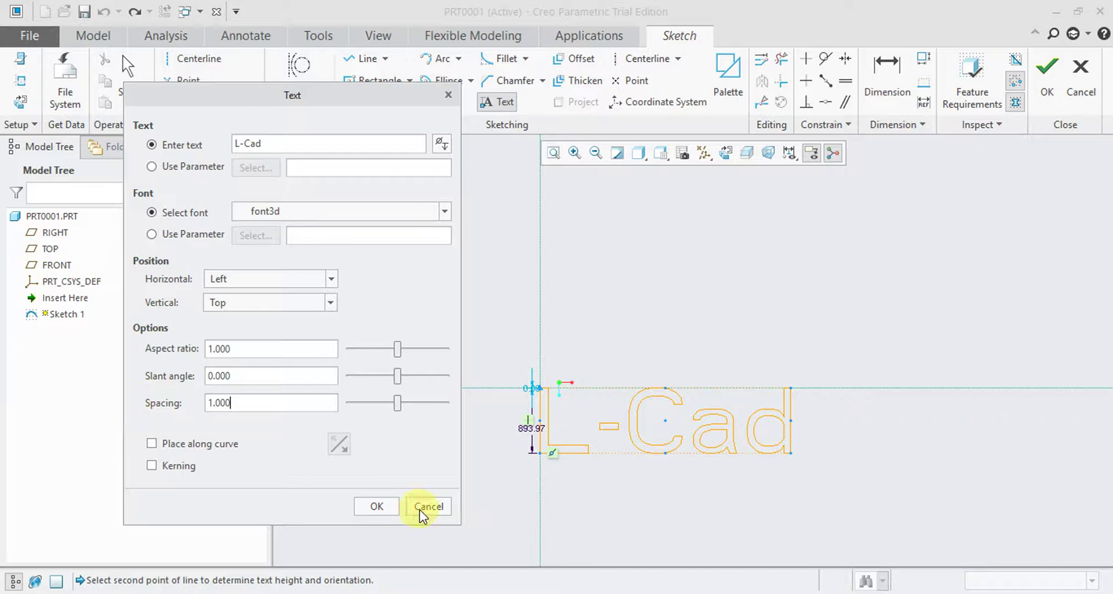
left_click(432, 506)
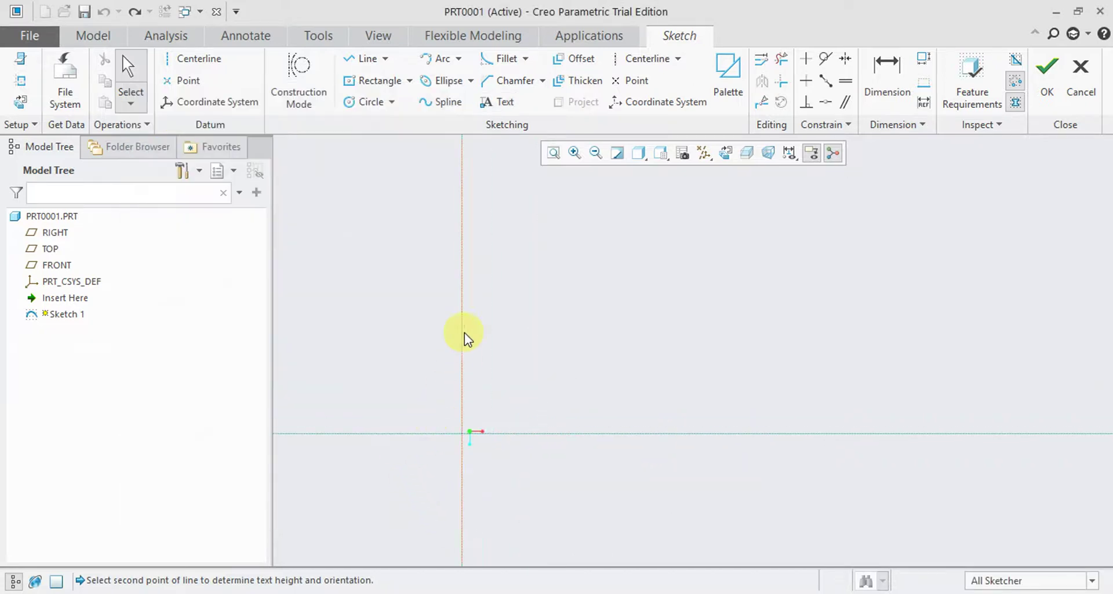
Sketch an upward-bulging arc of about 7100 radius from the origin to a second endpoint on the horizontal reference
left_click(462, 58)
left_click(466, 77)
left_click(462, 432)
left_click(870, 432)
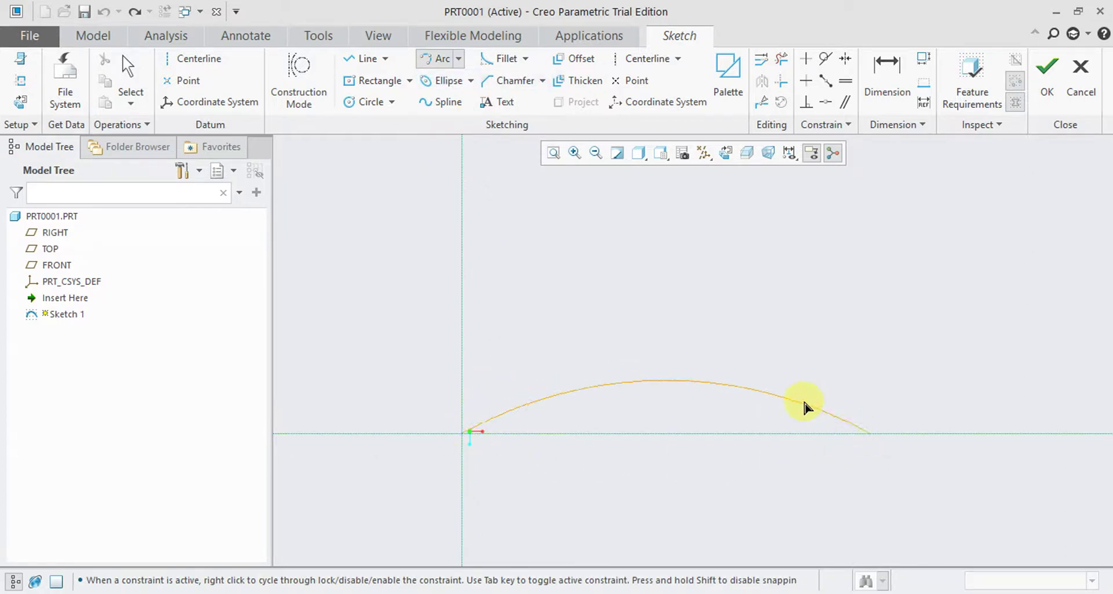
left_click(648, 281)
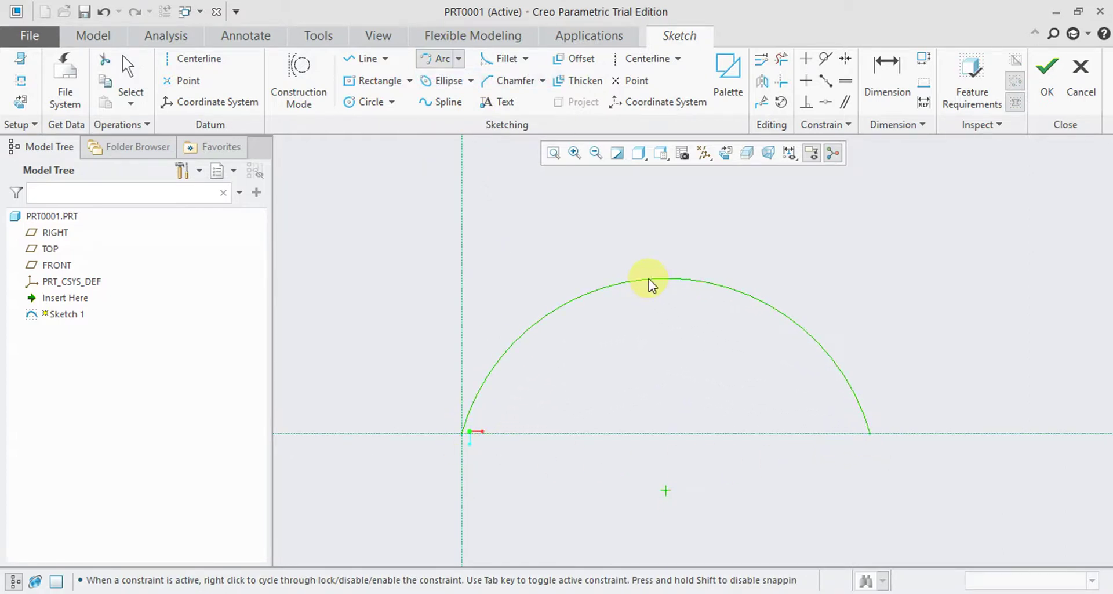
middle_click(536, 352)
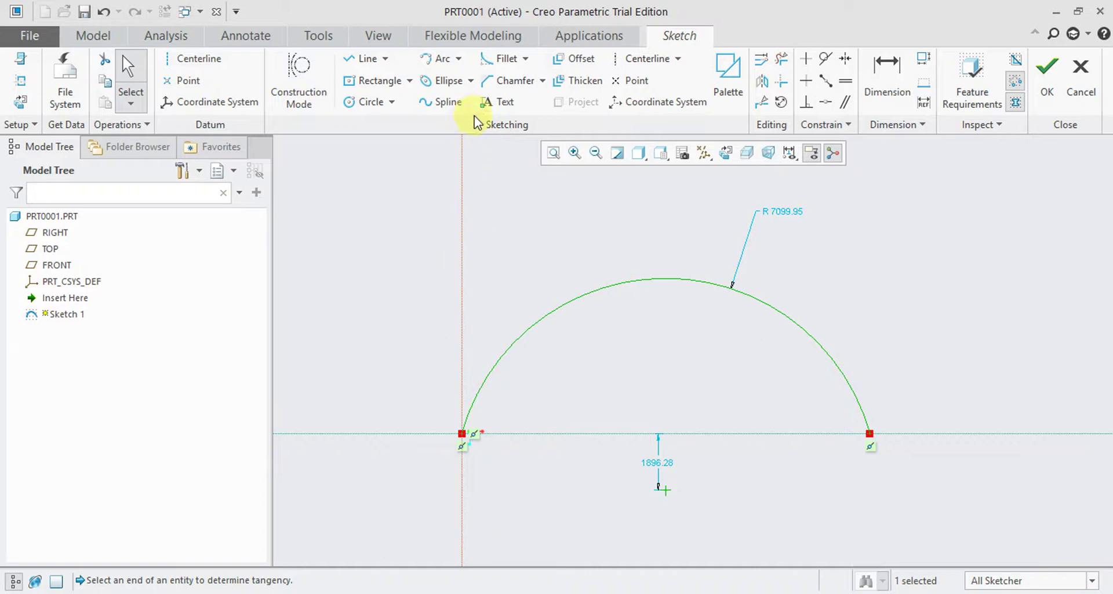
Add the sketch text "L-Cad" with a height line of about 1506 up from the arc's apex, and place it along the arc
left_click(490, 102)
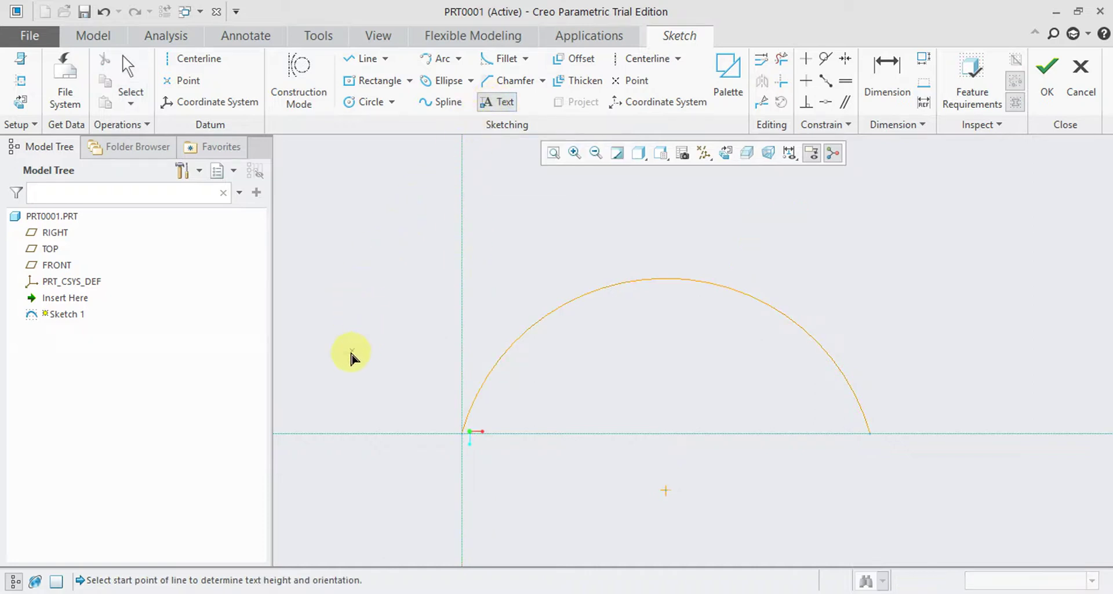
left_click(666, 279)
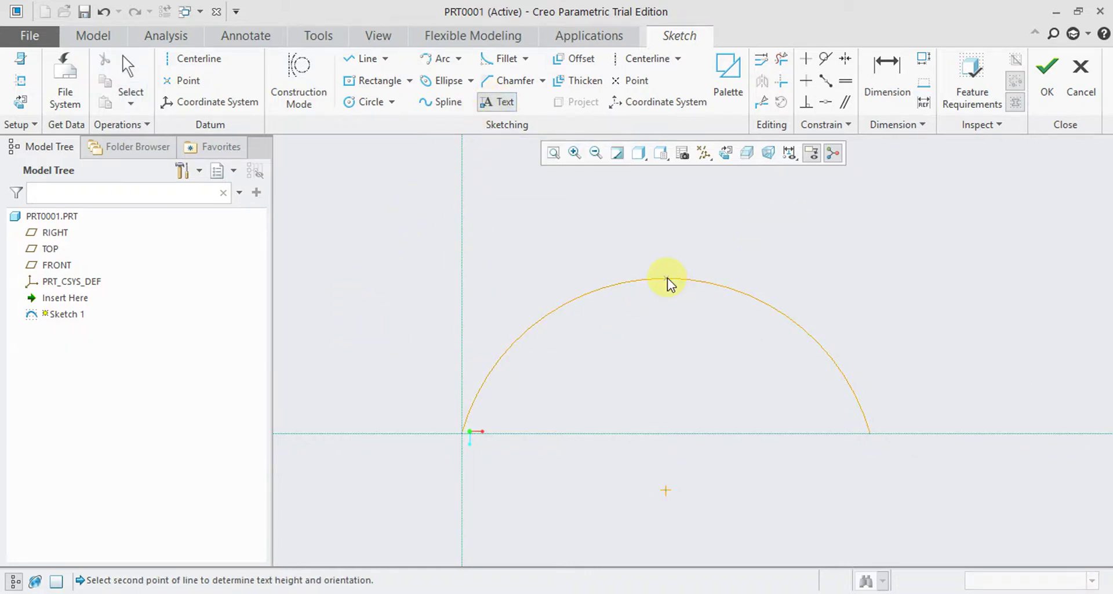
left_click(668, 238)
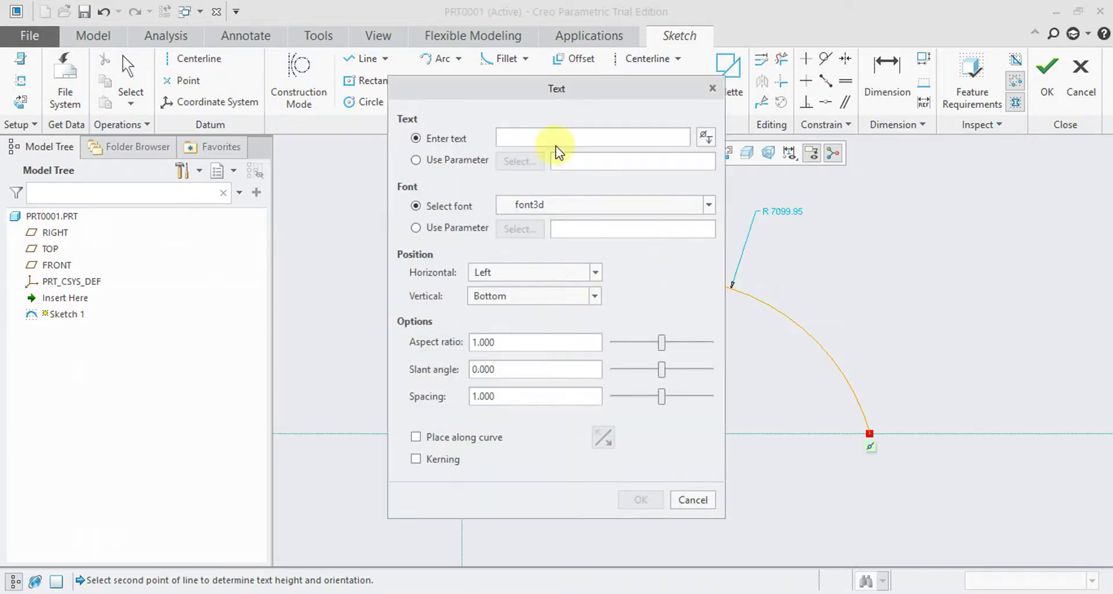
left_click_drag(558, 93, 295, 112)
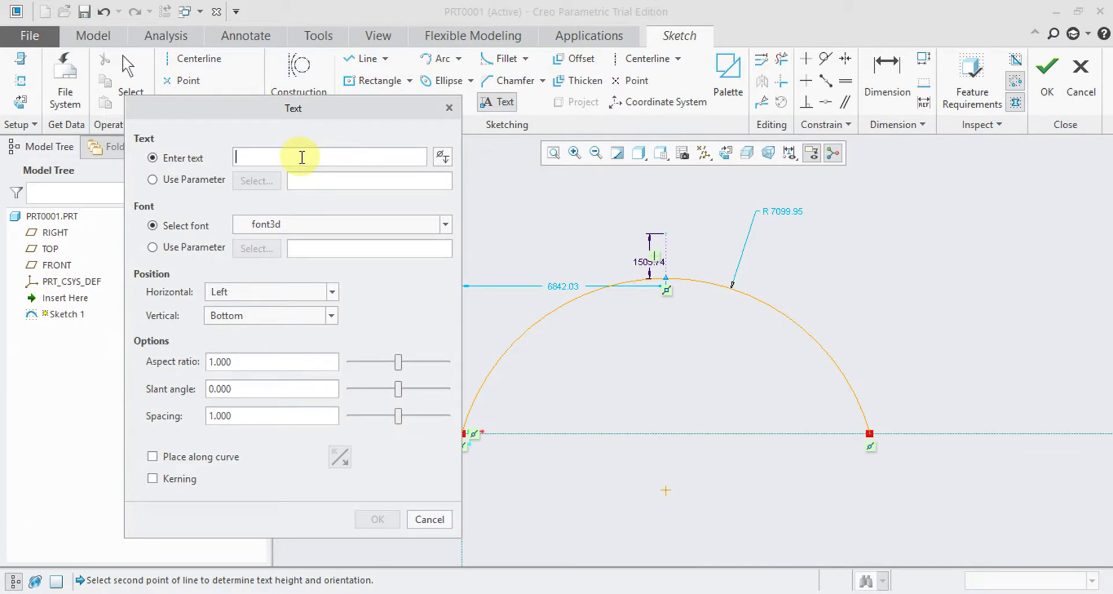
type("L-")
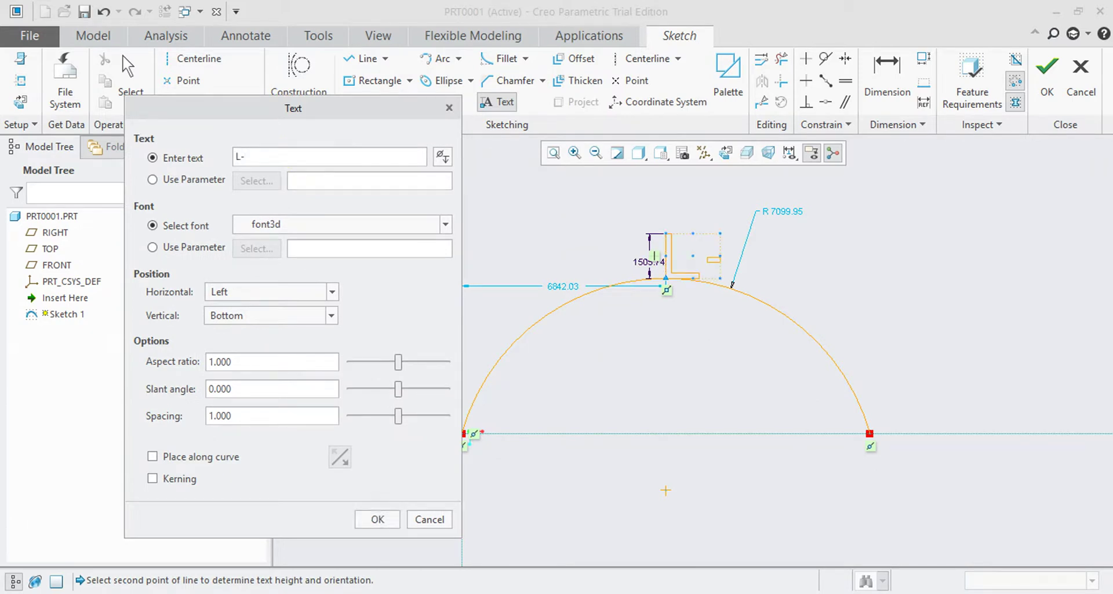
type("Cad")
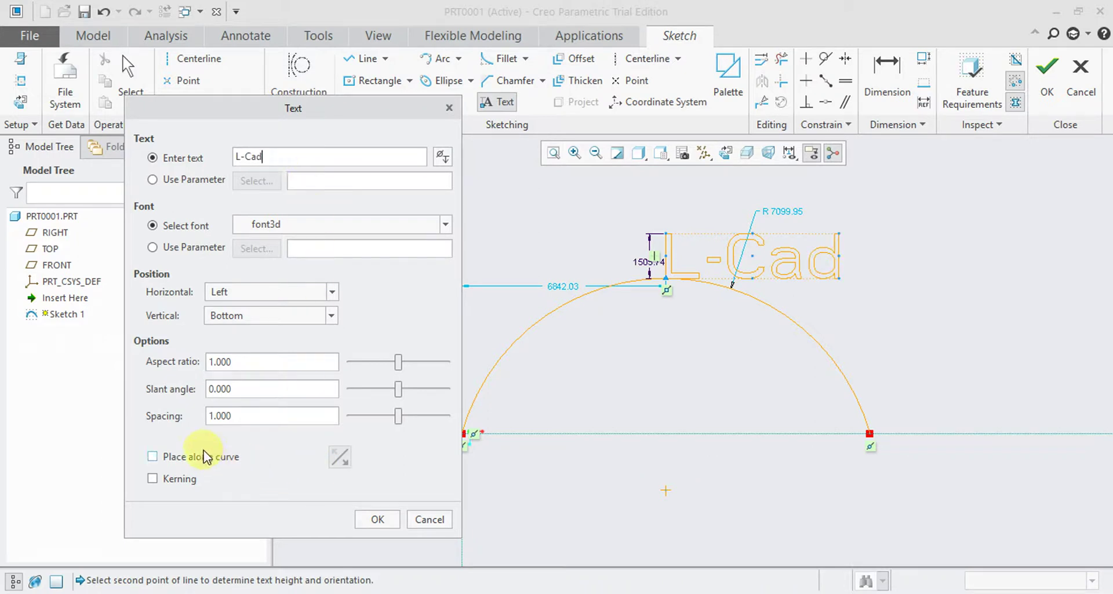
left_click(188, 461)
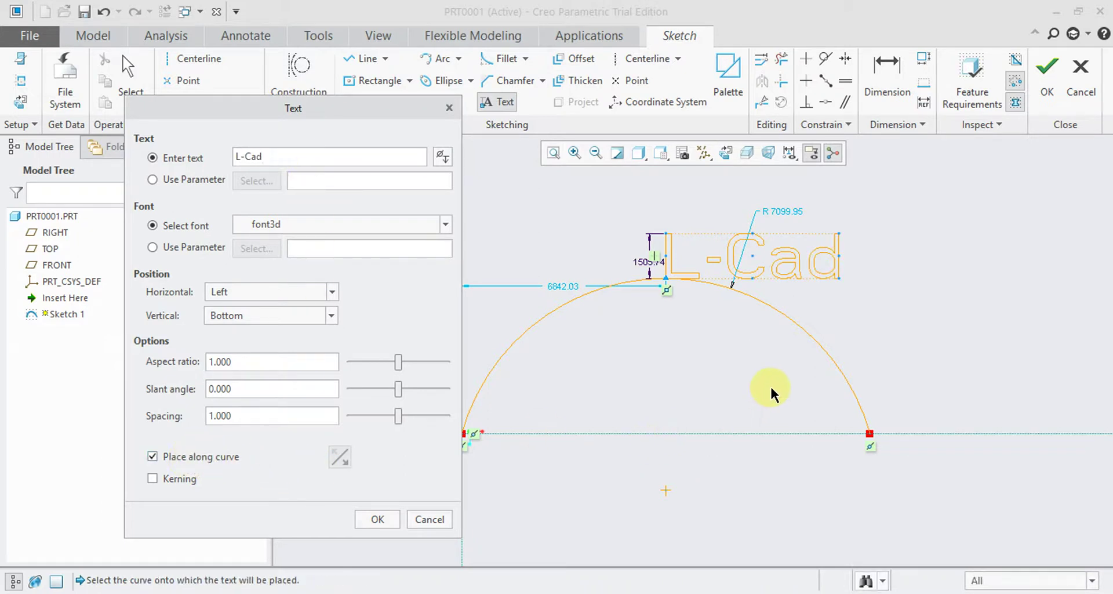
left_click(799, 321)
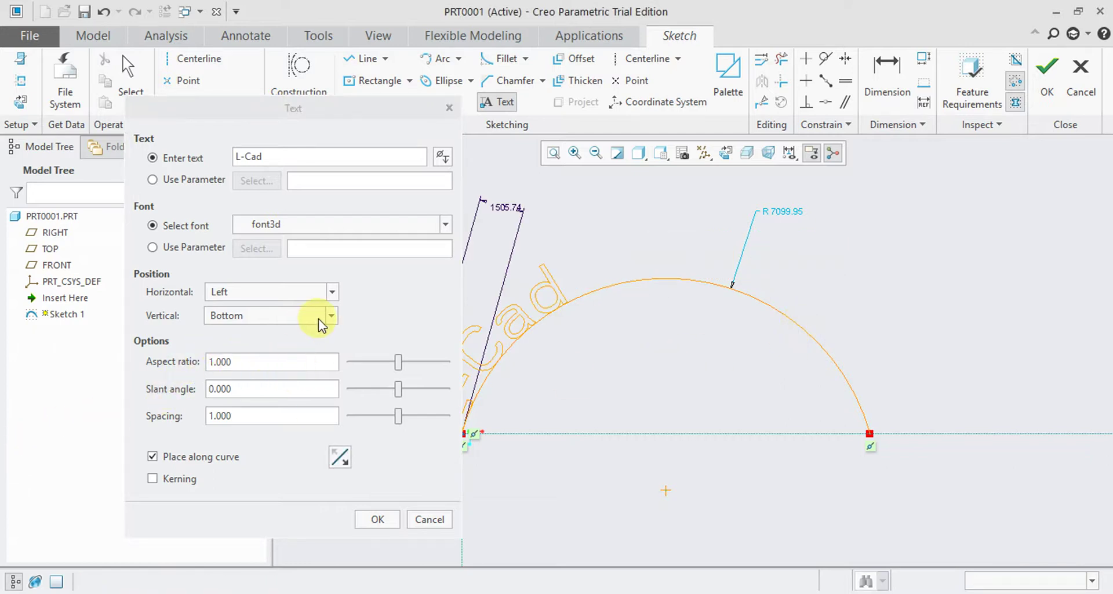
Center the curved text horizontally and set its aspect ratio to 1.230 and character spacing to 1.514
left_click(334, 299)
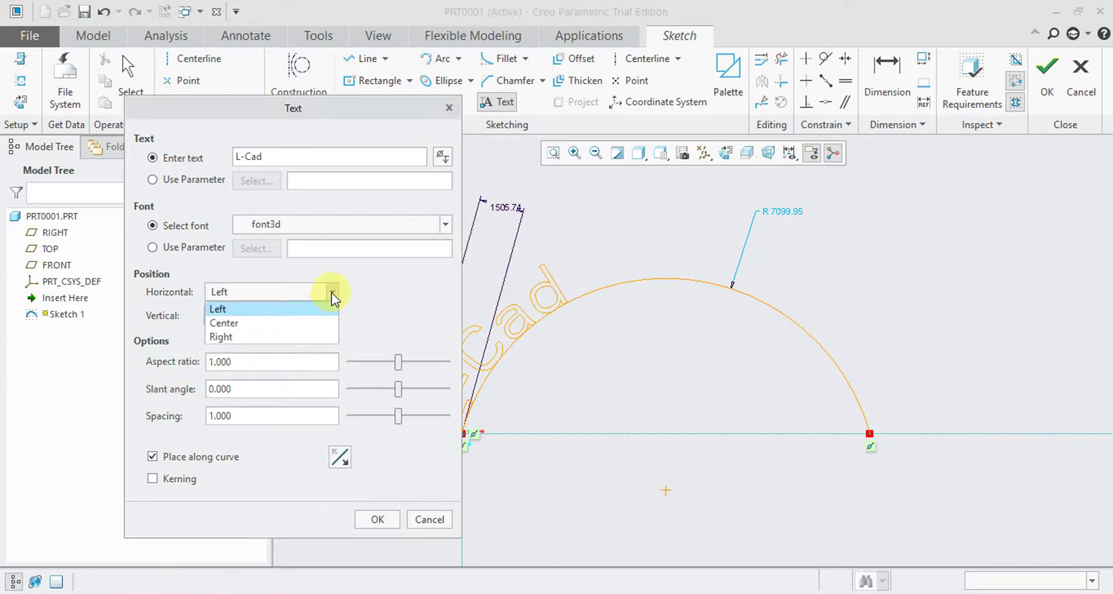
left_click(301, 327)
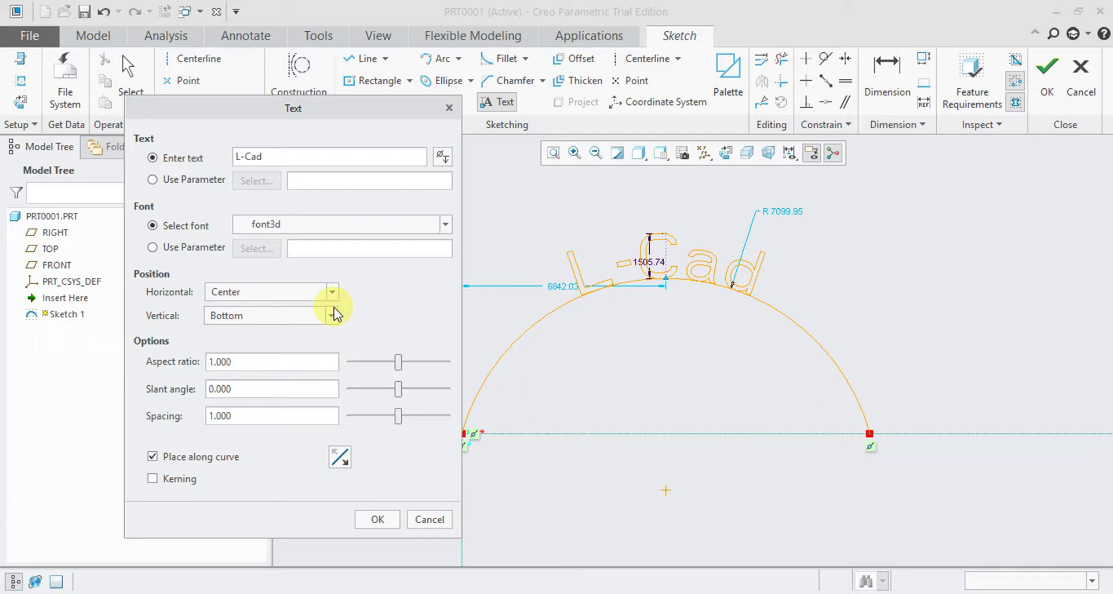
left_click_drag(399, 367, 402, 368)
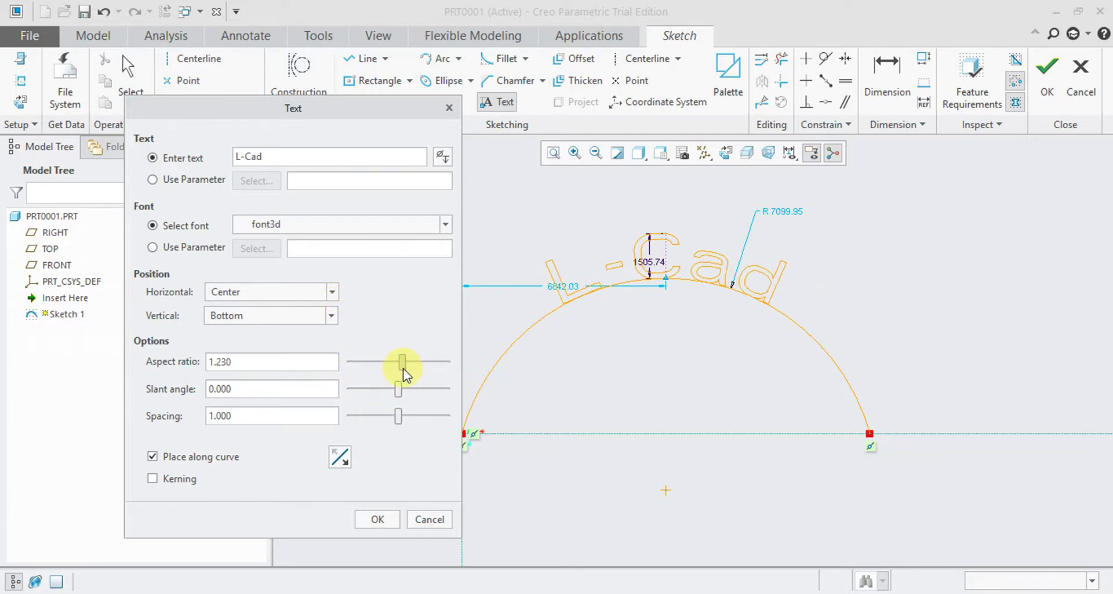
left_click_drag(403, 414, 404, 414)
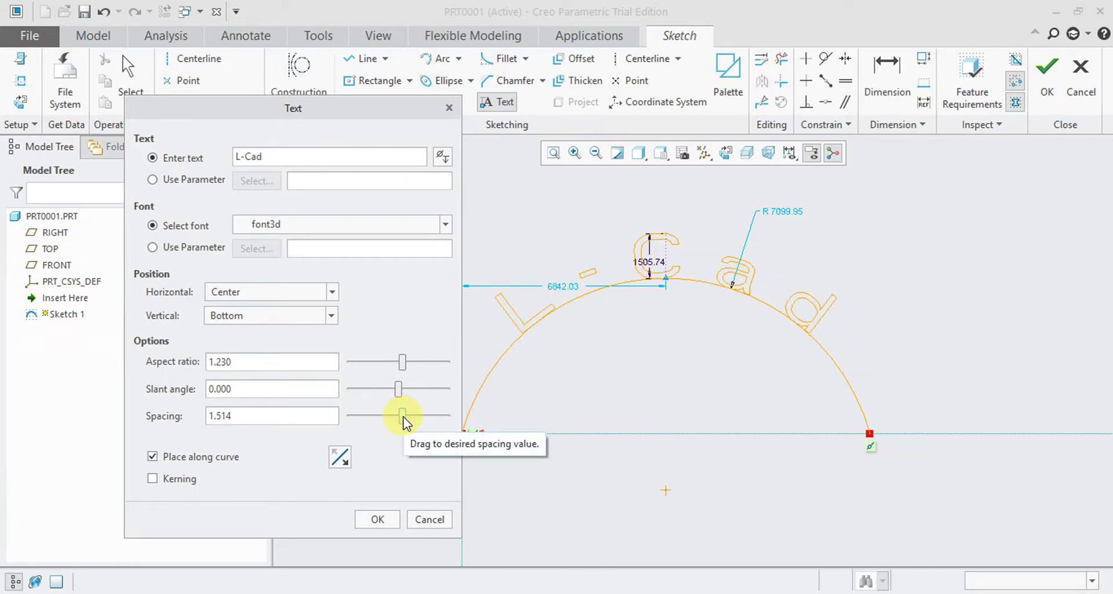
Try flipping the text to the other side of the arc, restore its original side, and create the text
left_click(342, 460)
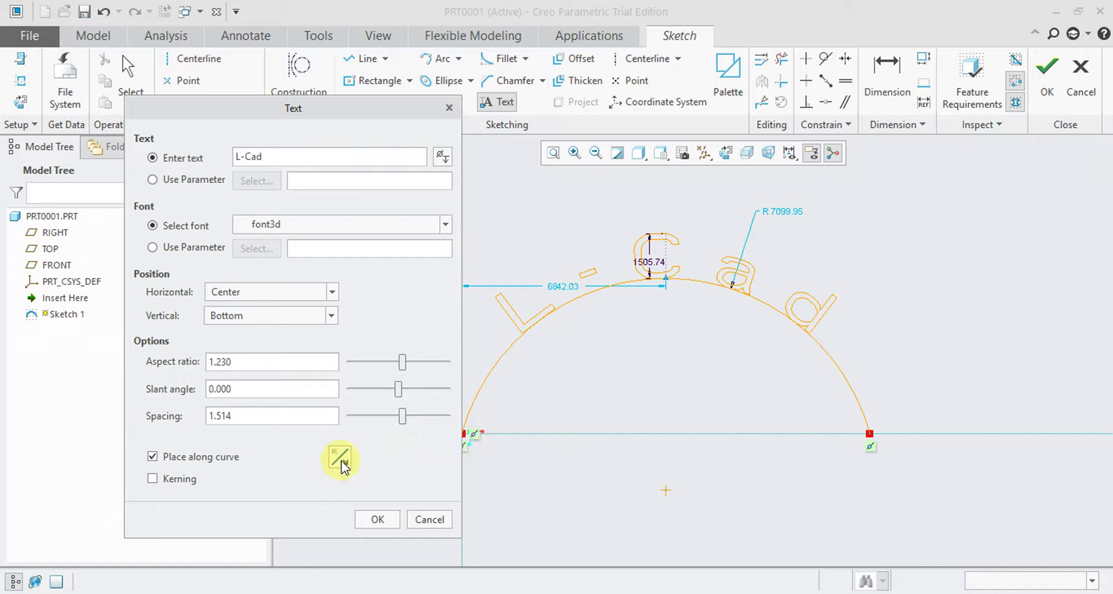
left_click(342, 461)
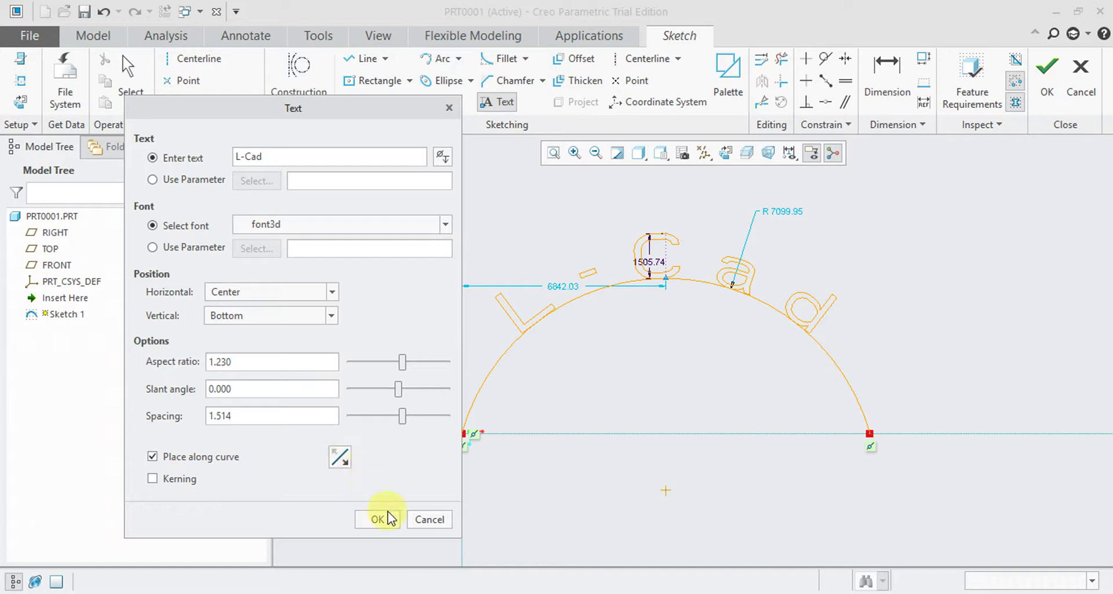
left_click(390, 518)
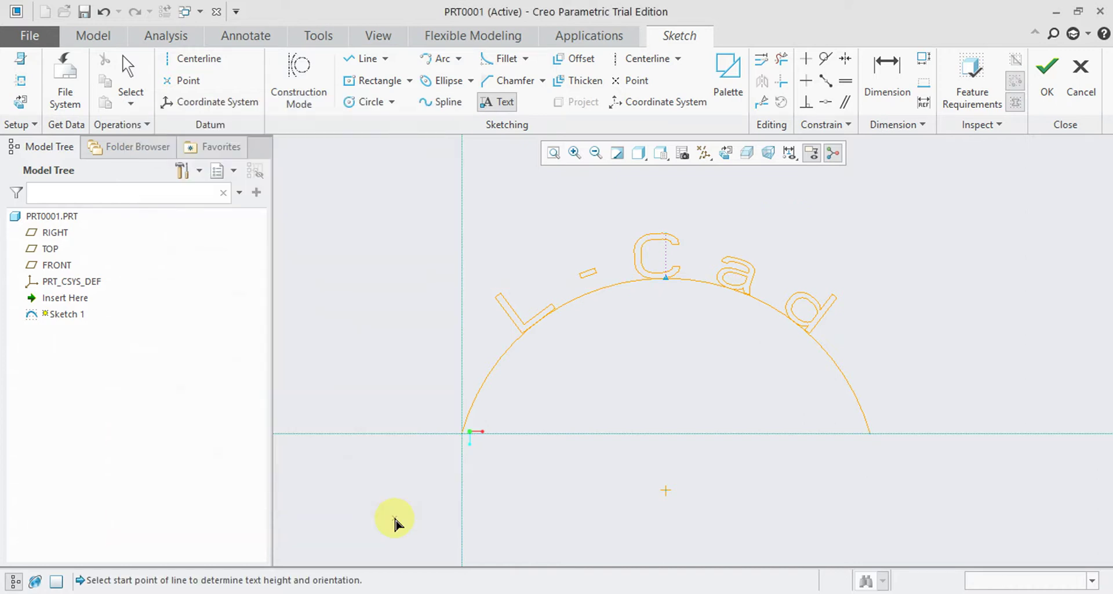